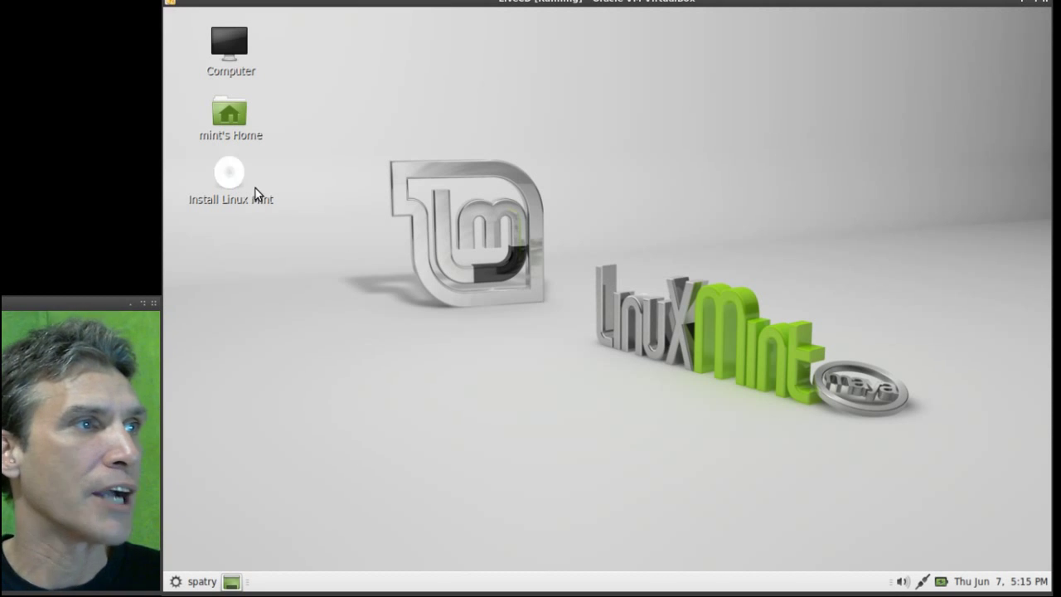
Step: Open the mint home folder from the desktop and reposition its window nearer the middle of the desktop
left_click(237, 121)
double_click(238, 119)
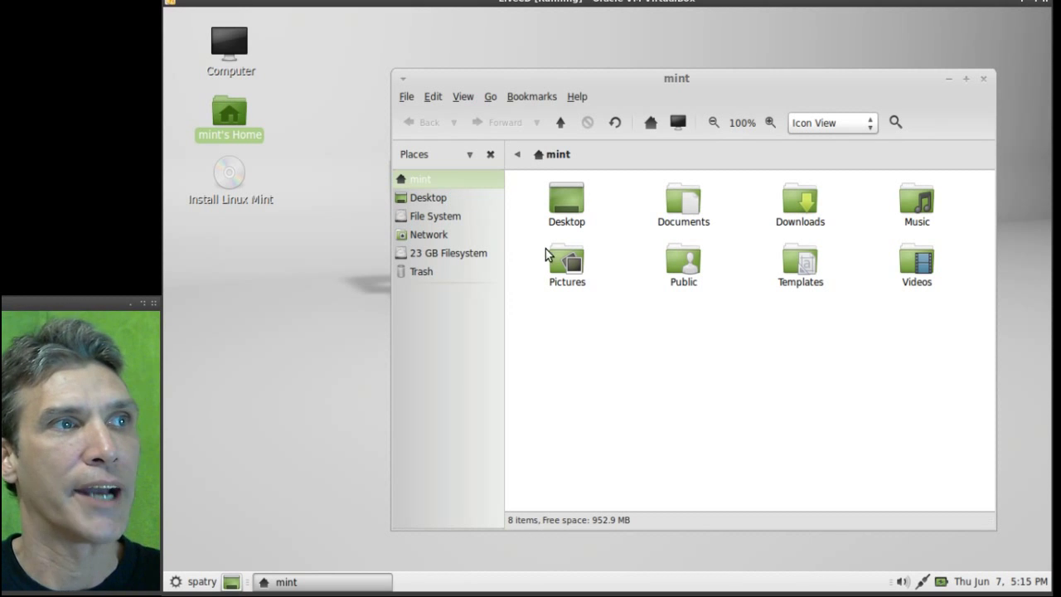
left_click_drag(668, 80, 669, 85)
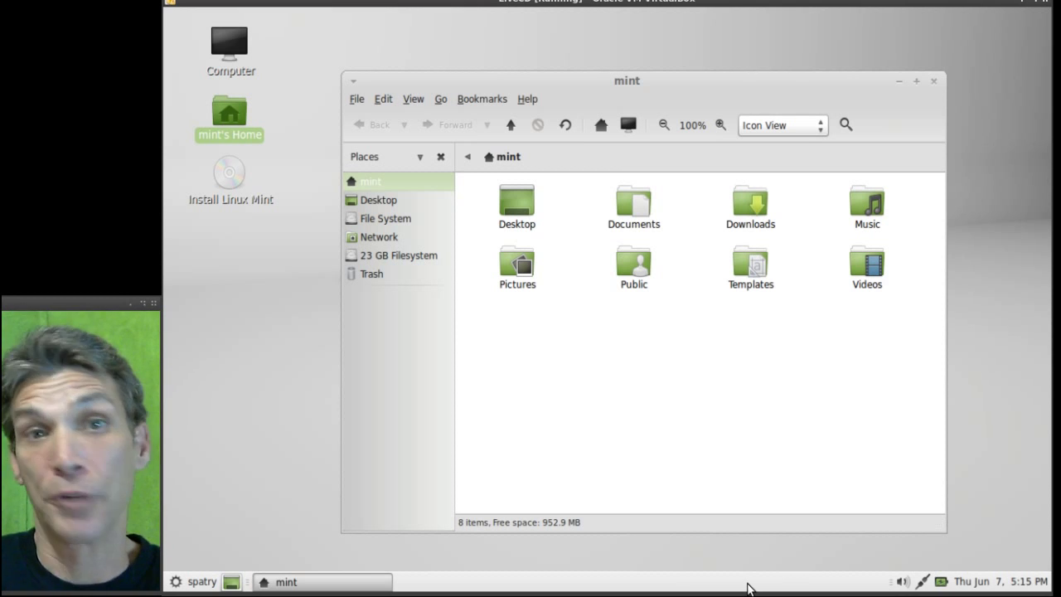
Step: Look through the items that can be added to the panel, and close the list without adding any
right_click(749, 589)
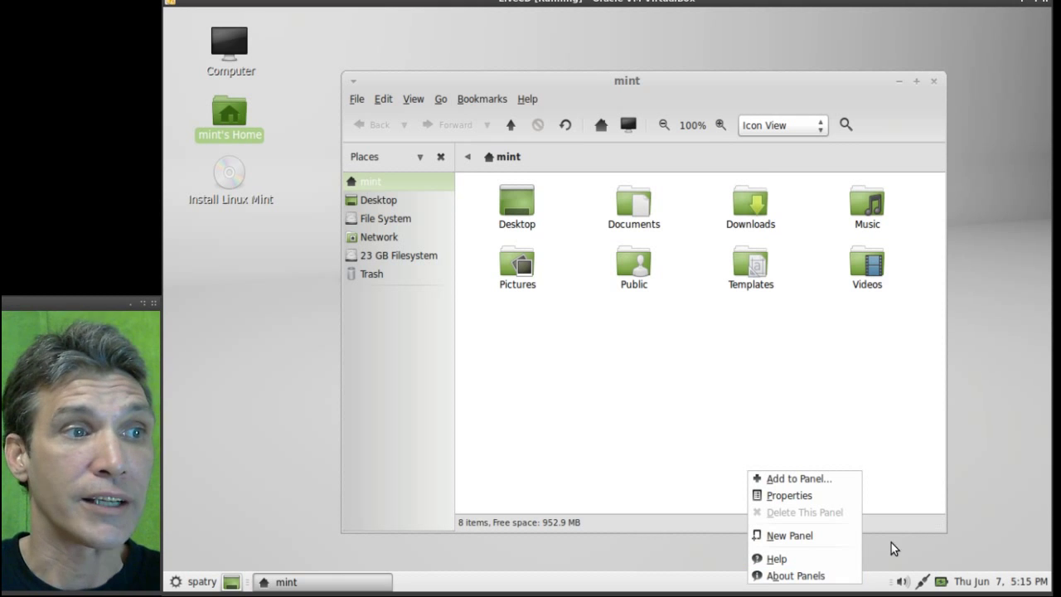
left_click(808, 486)
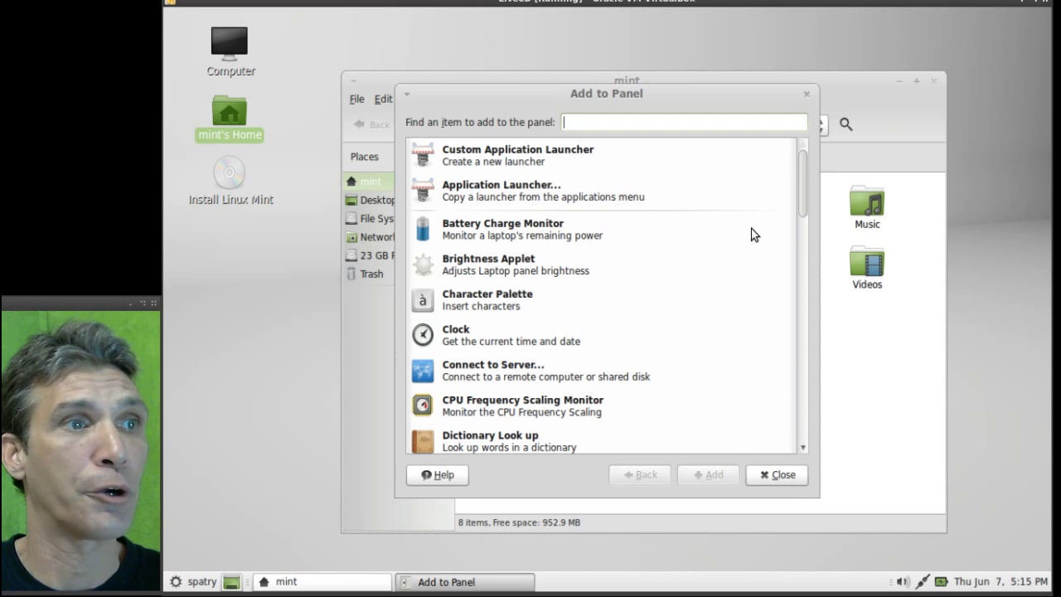
scroll(751, 233, "down", 7)
scroll(755, 238, "down", 12)
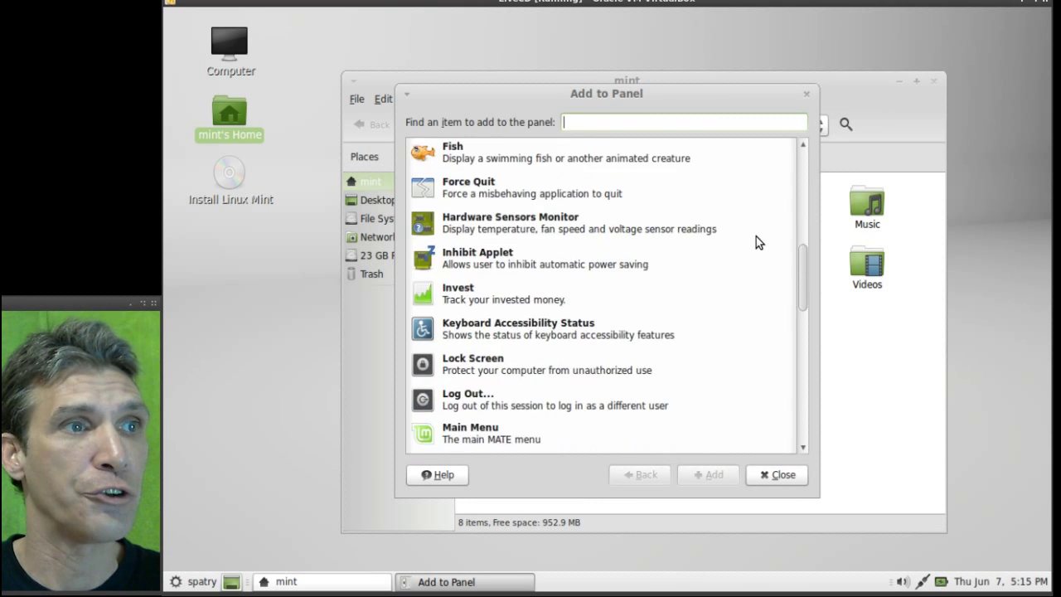
scroll(790, 424, "down", 5)
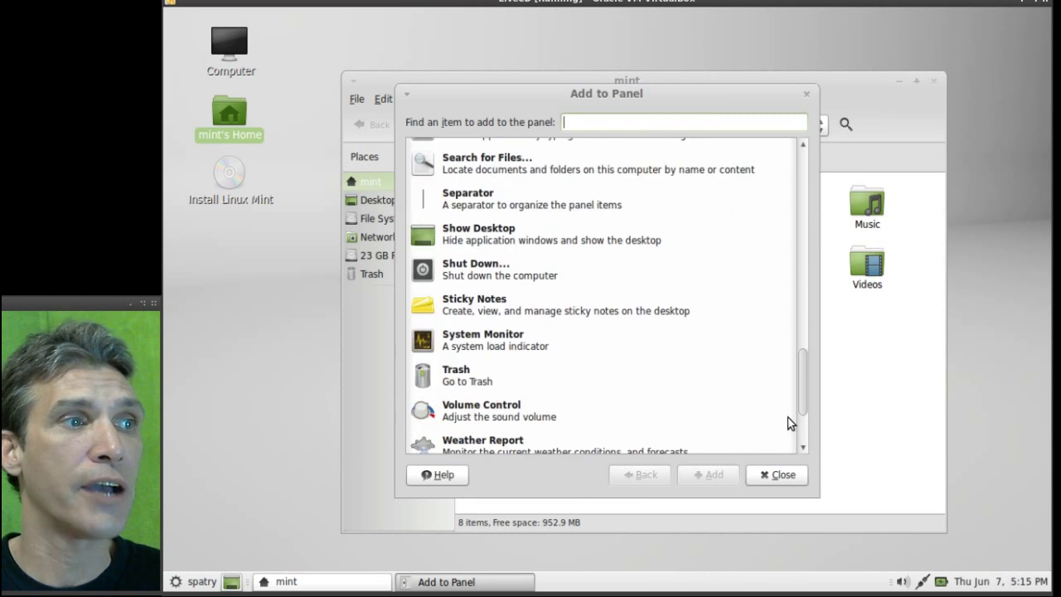
scroll(789, 424, "up", 6)
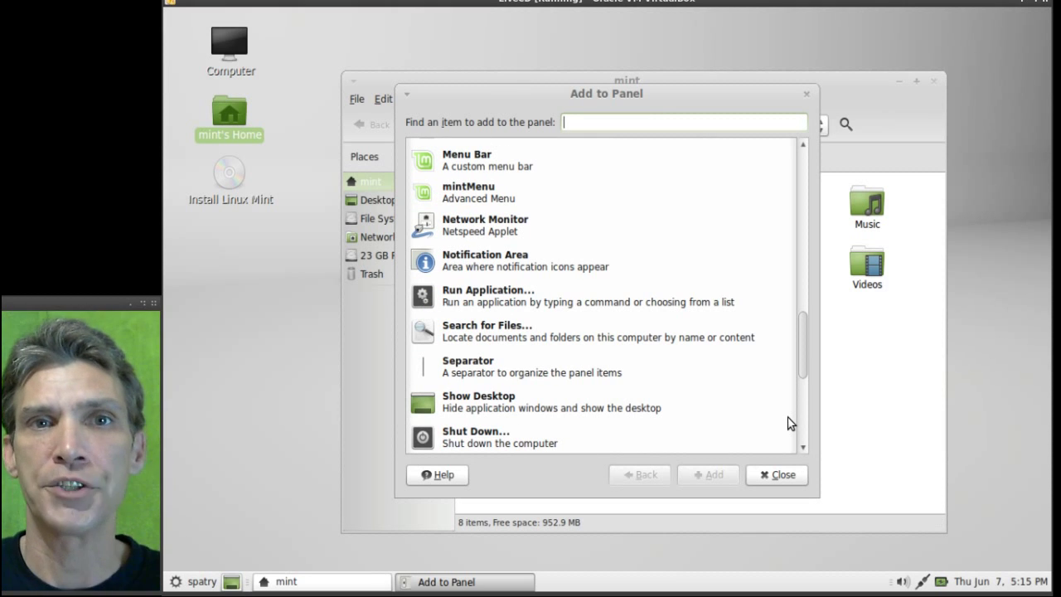
key("Escape")
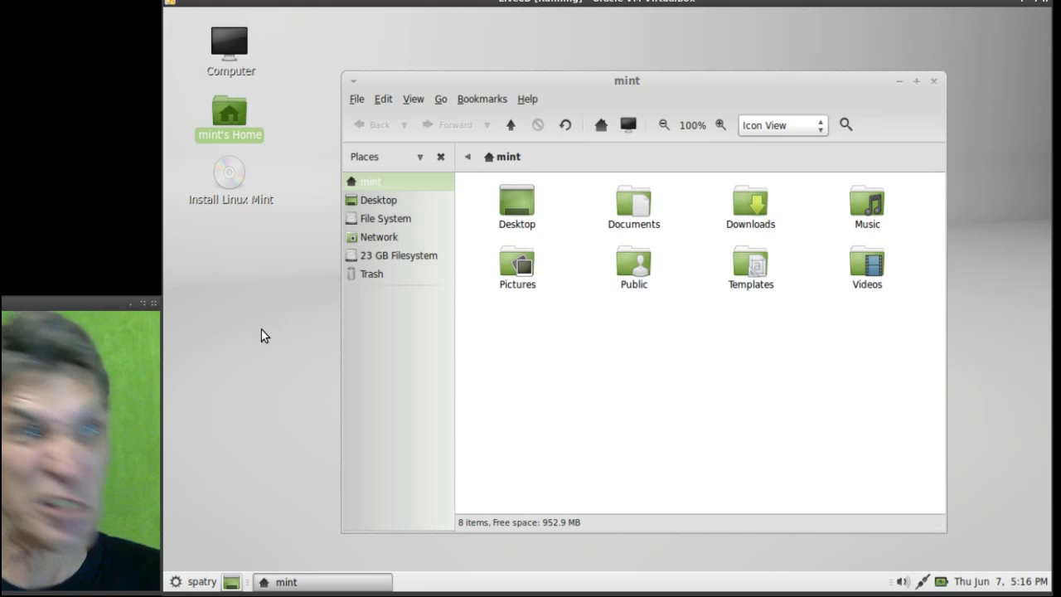
Step: Clear the old compiz search in the main menu and look through the application categories, including Office, Sound & Video and Preferences
left_click(187, 589)
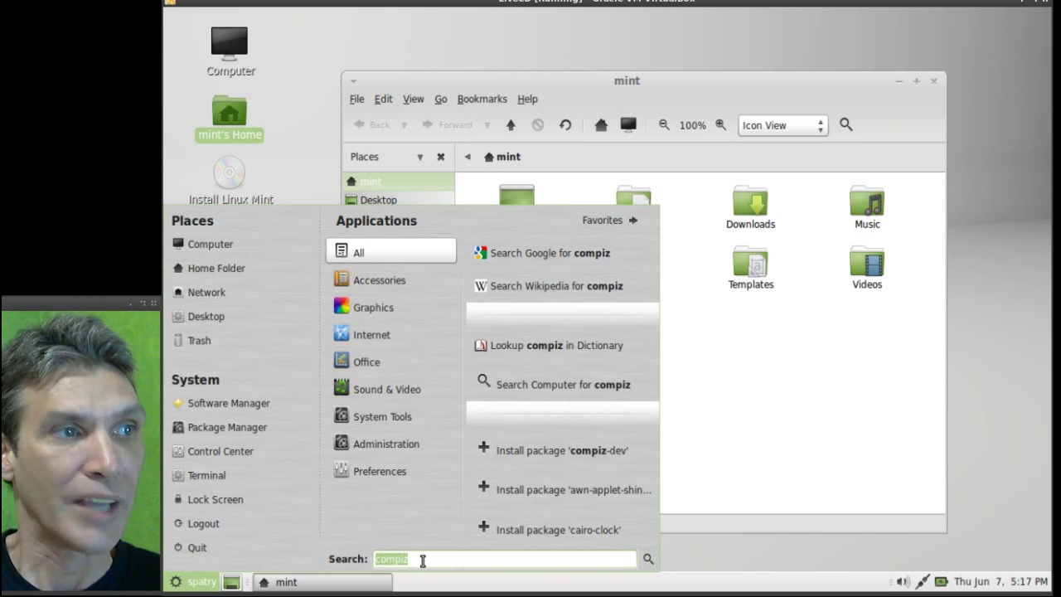
key("BackSpace")
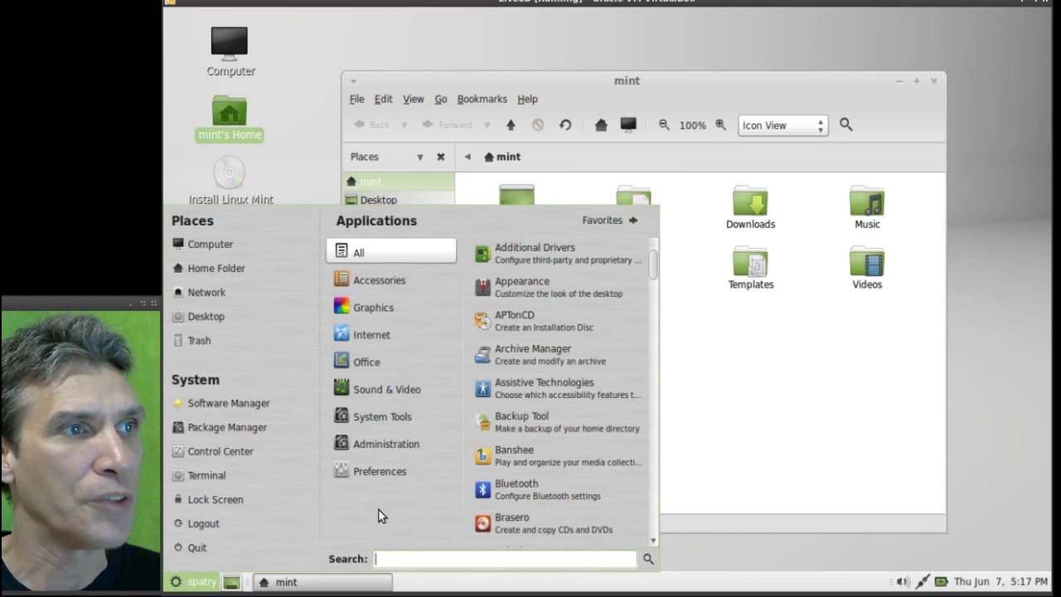
mouse_move(381, 472)
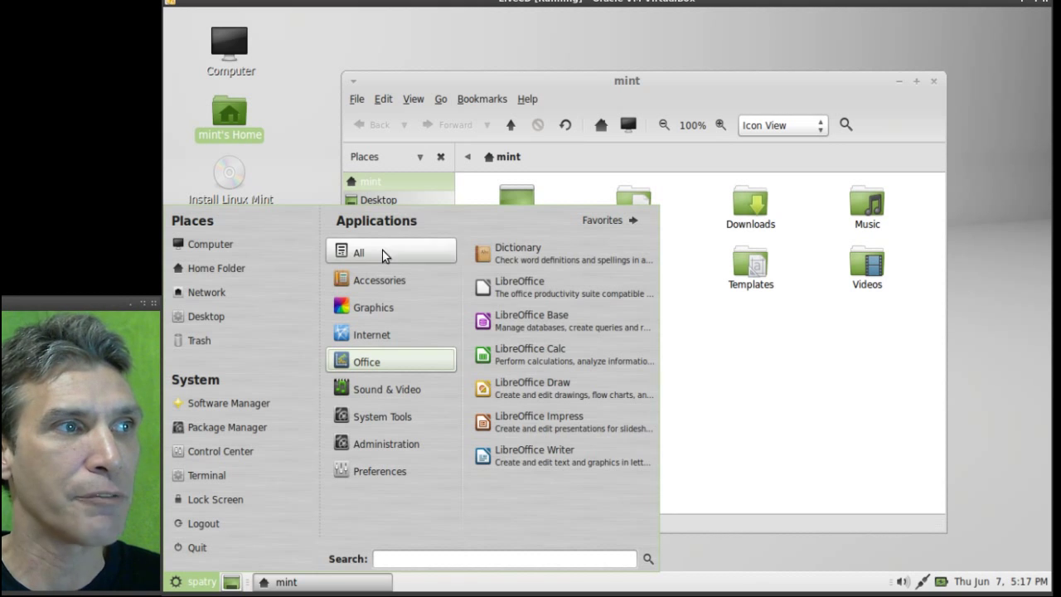
mouse_move(367, 282)
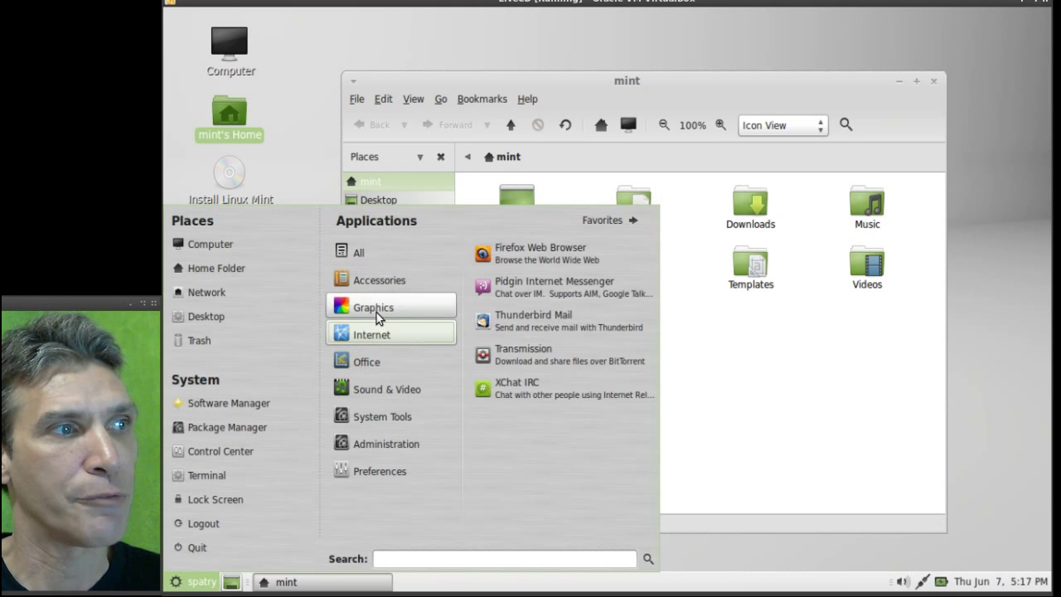
mouse_move(378, 310)
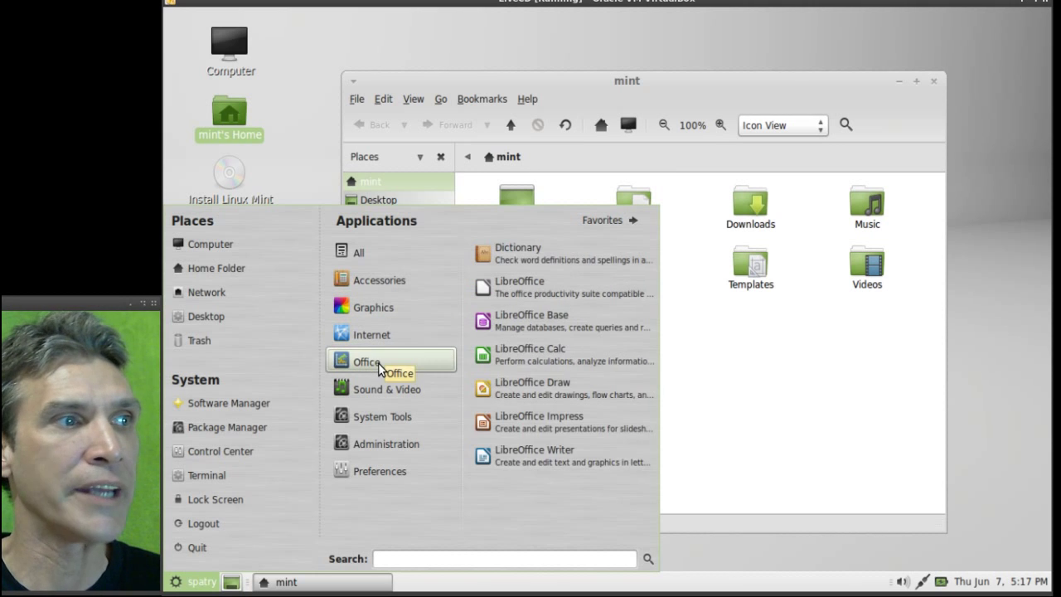
mouse_move(378, 389)
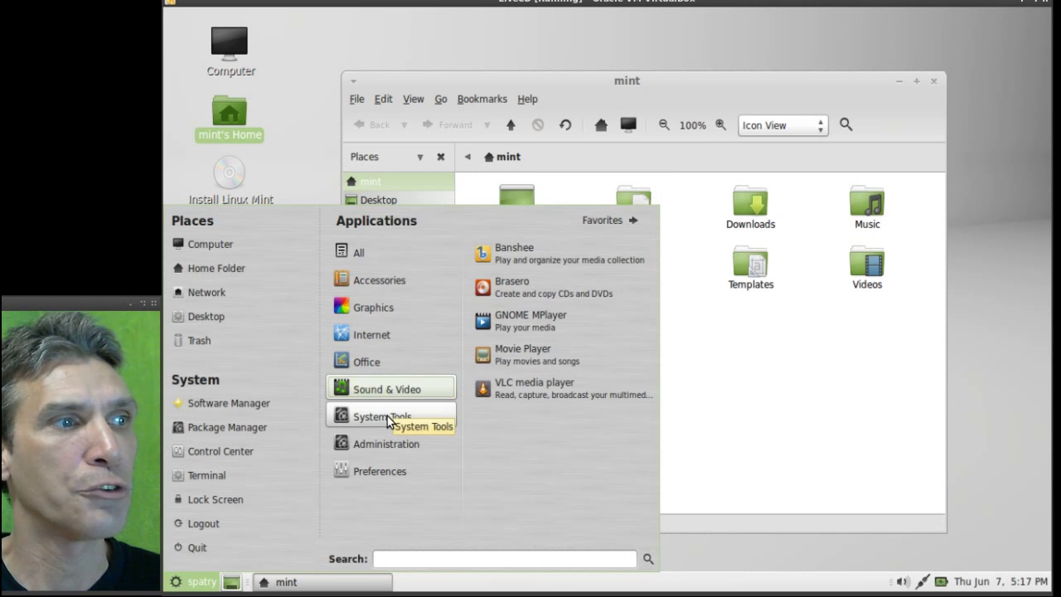
mouse_move(385, 448)
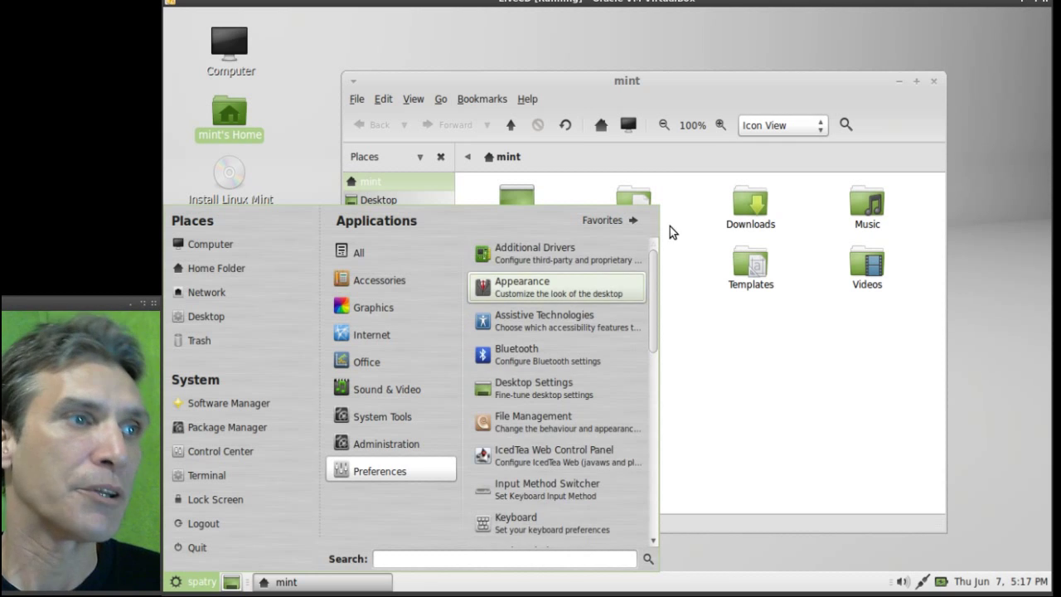
scroll(417, 561, "down", 5)
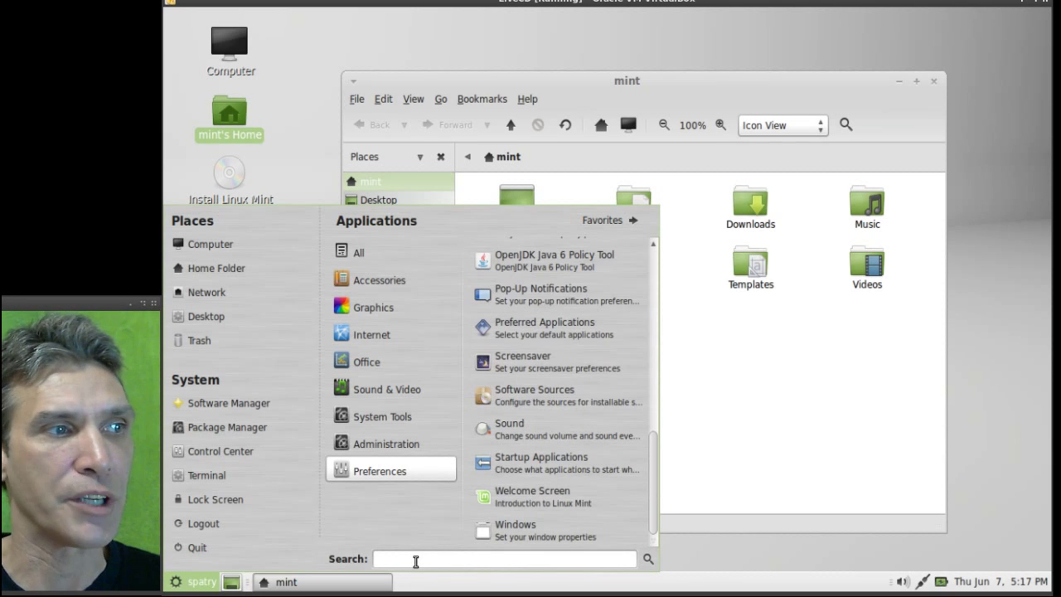
Step: Search the main menu for gimp, and close the menu without launching anything
left_click(416, 561)
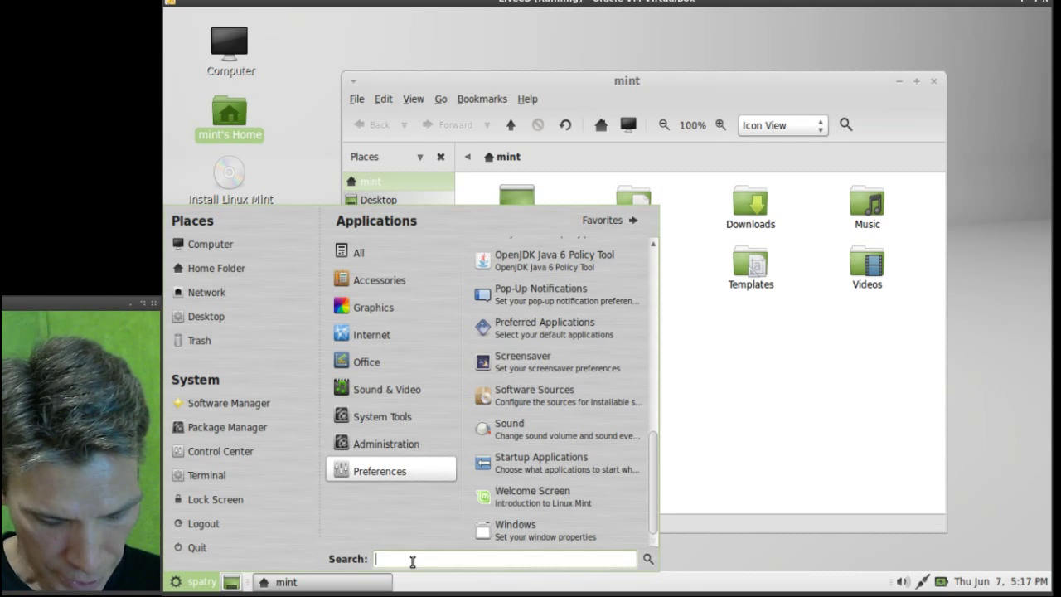
type("gin")
key("BackSpace")
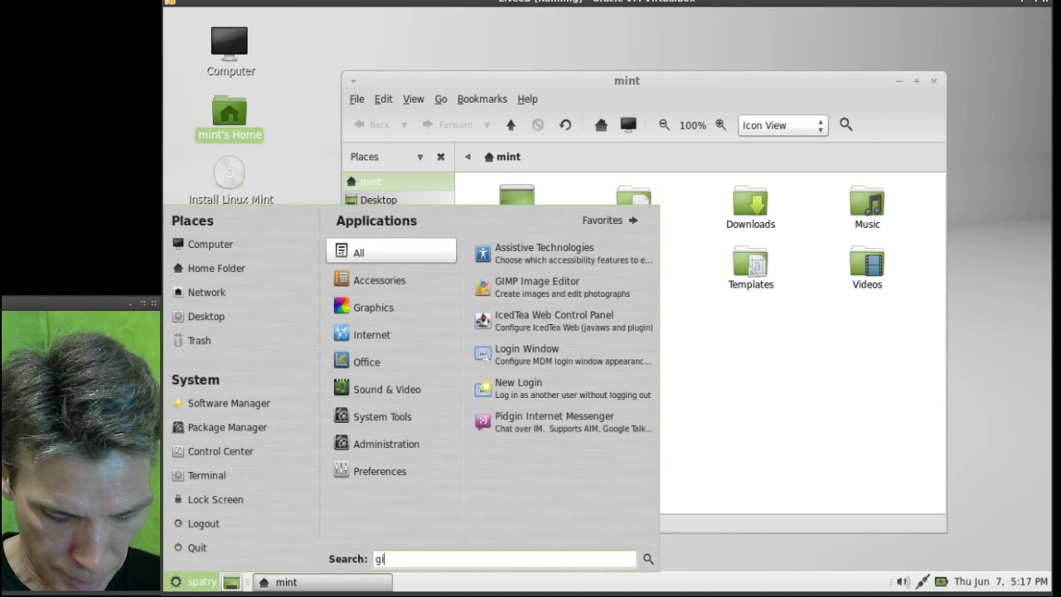
type("mp")
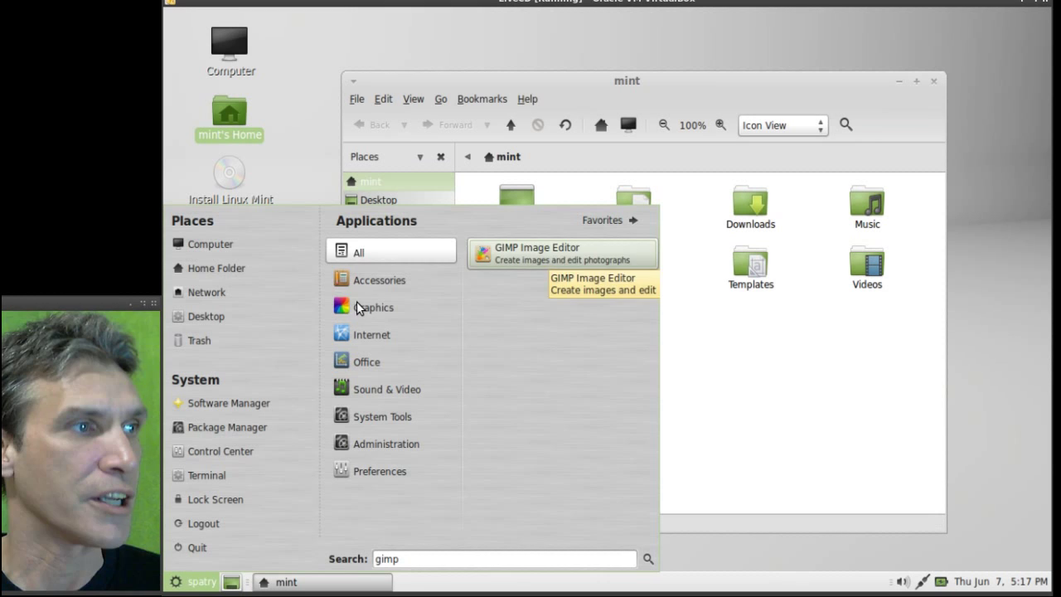
left_click(202, 582)
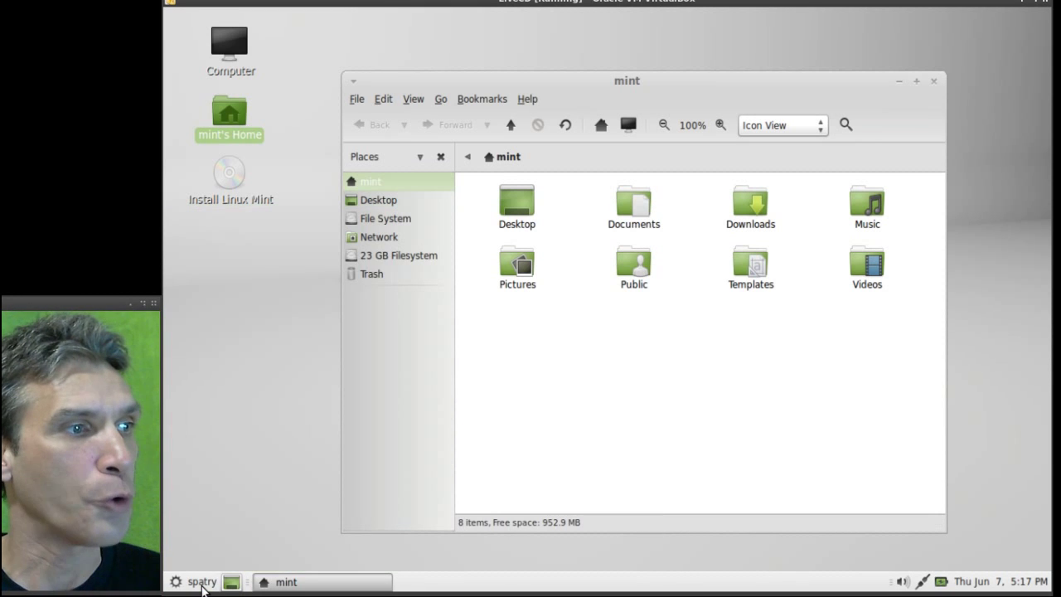
Step: Review all pages of the main menu's preferences, from Main button to System, and close them
right_click(202, 582)
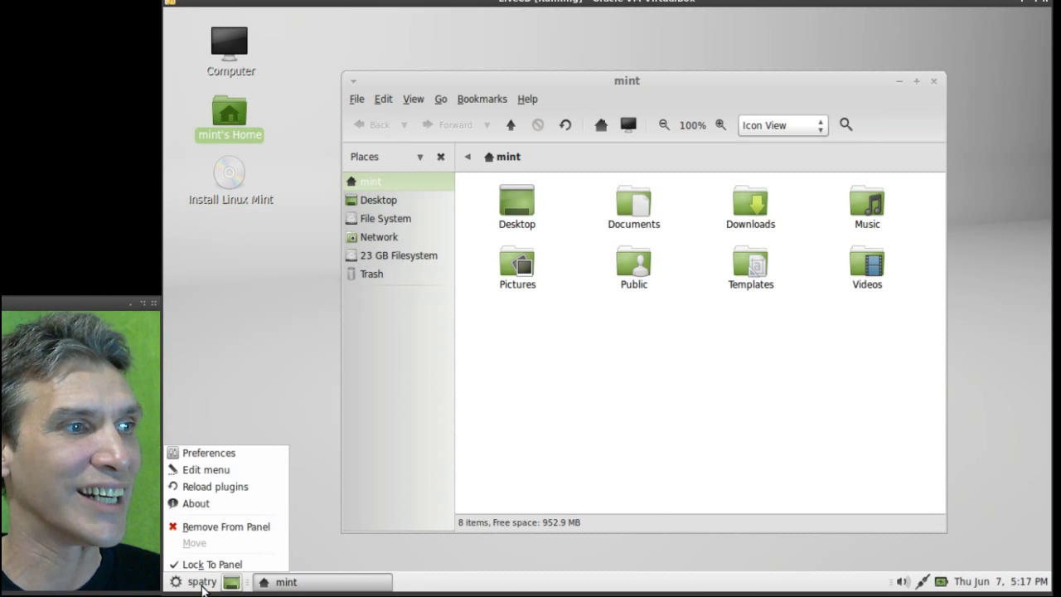
left_click(230, 458)
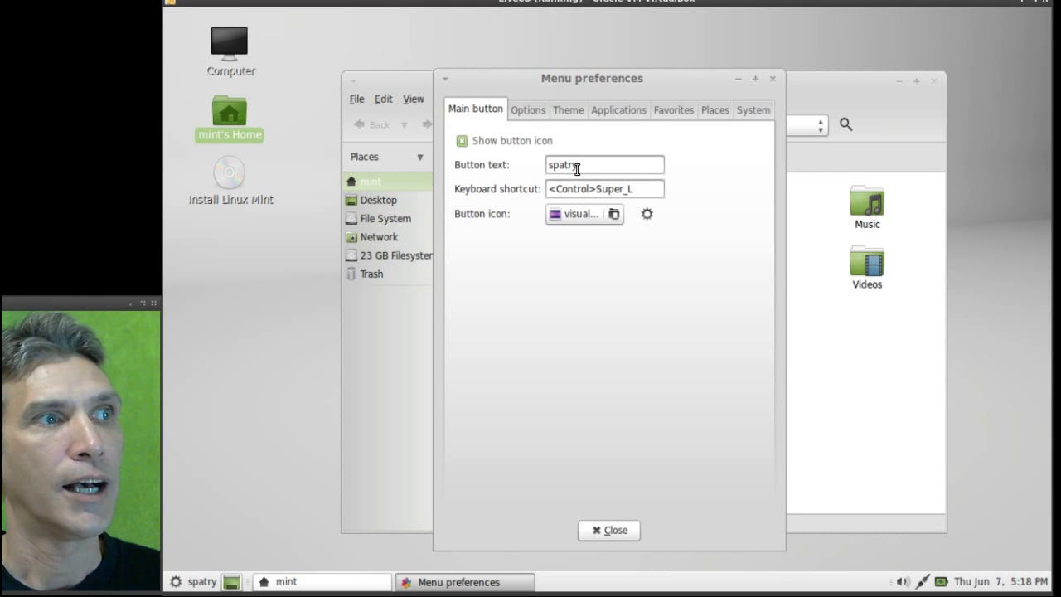
left_click(462, 142)
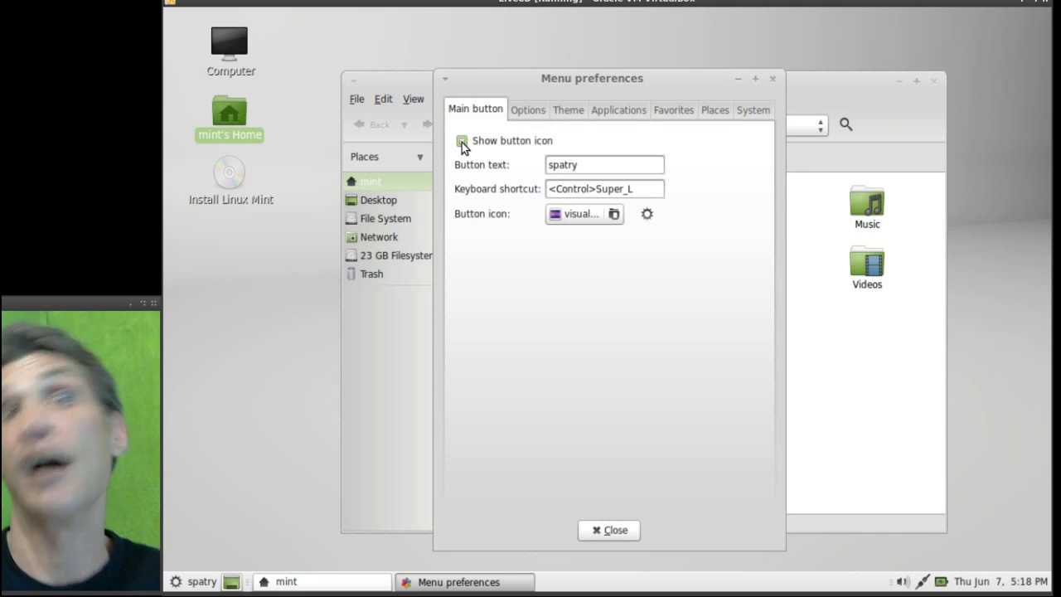
left_click(529, 115)
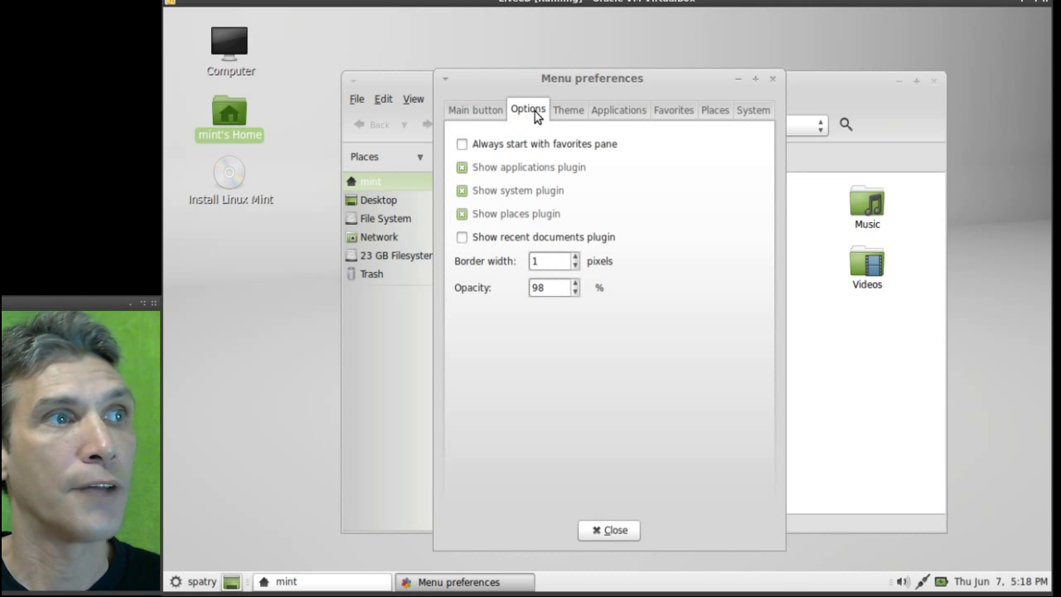
left_click(584, 113)
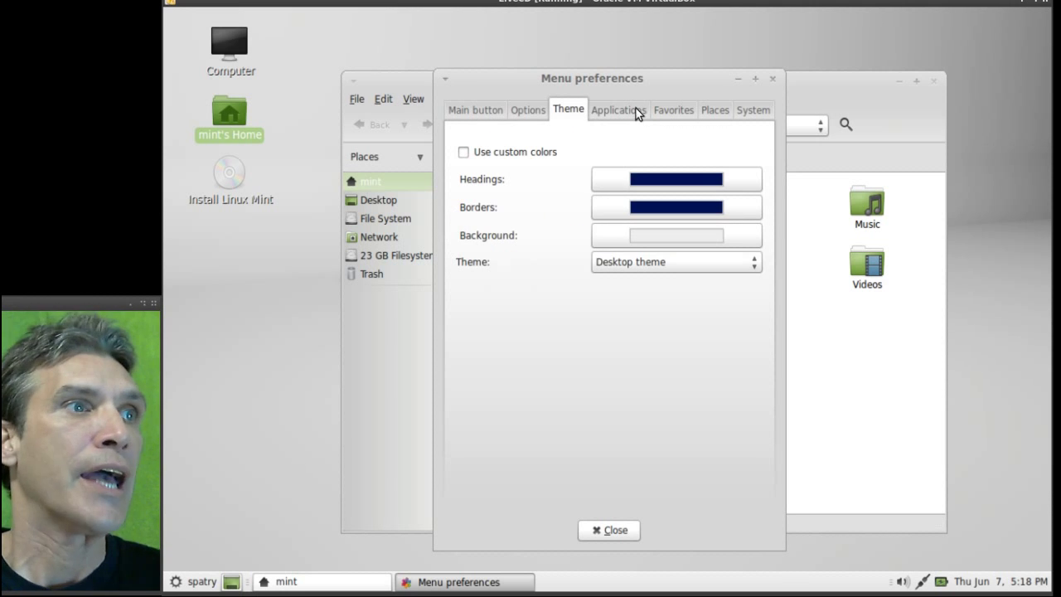
left_click(628, 114)
left_click(669, 118)
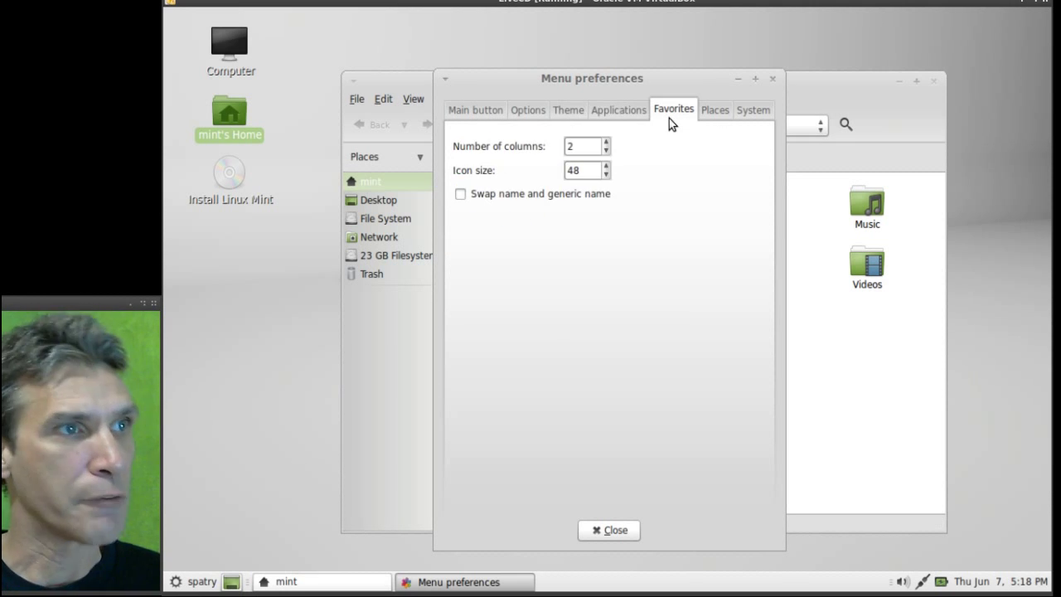
left_click(720, 117)
left_click(750, 116)
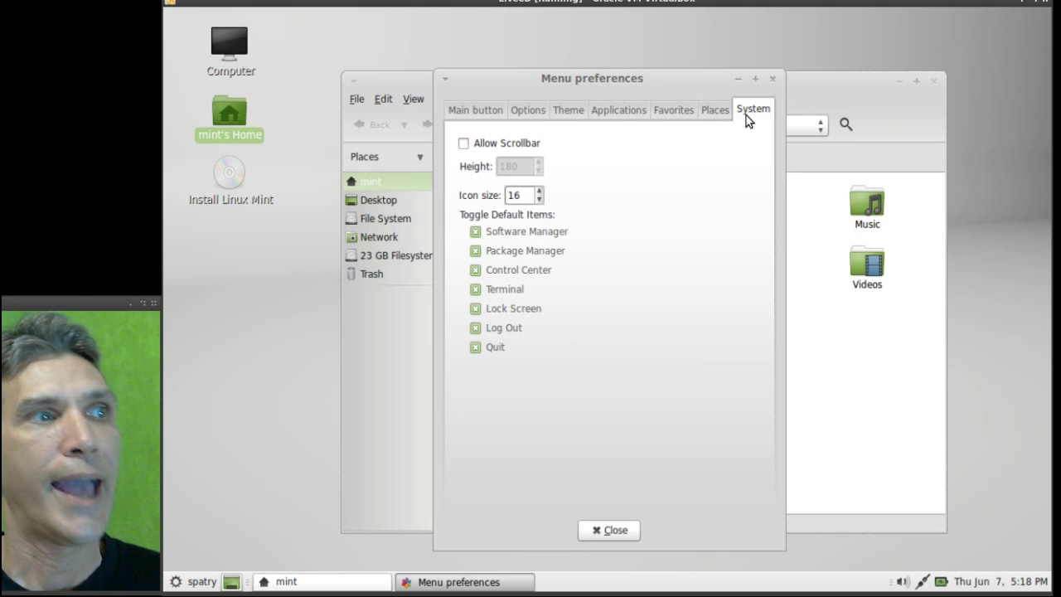
left_click(772, 80)
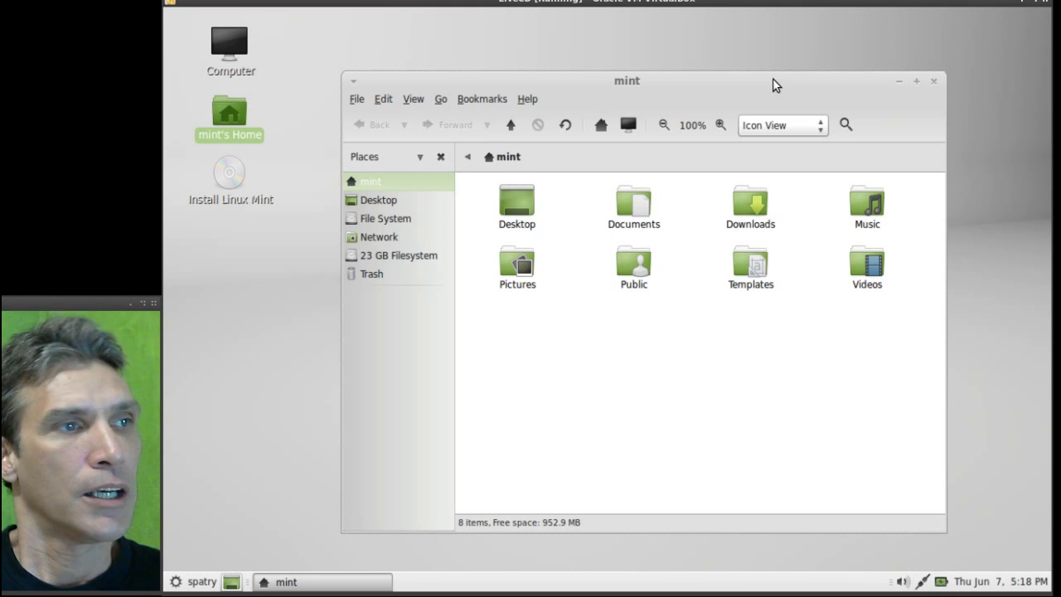
Step: Move the home folder window aside and set the desktop background to the picture of dark storm clouds over turquoise sea
left_click_drag(773, 82, 833, 50)
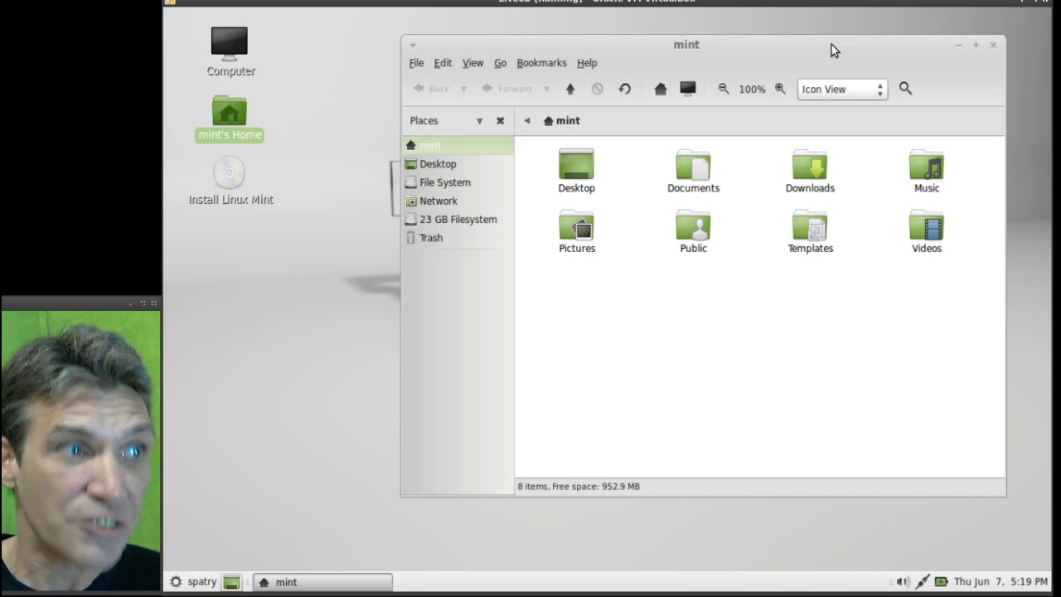
right_click(307, 338)
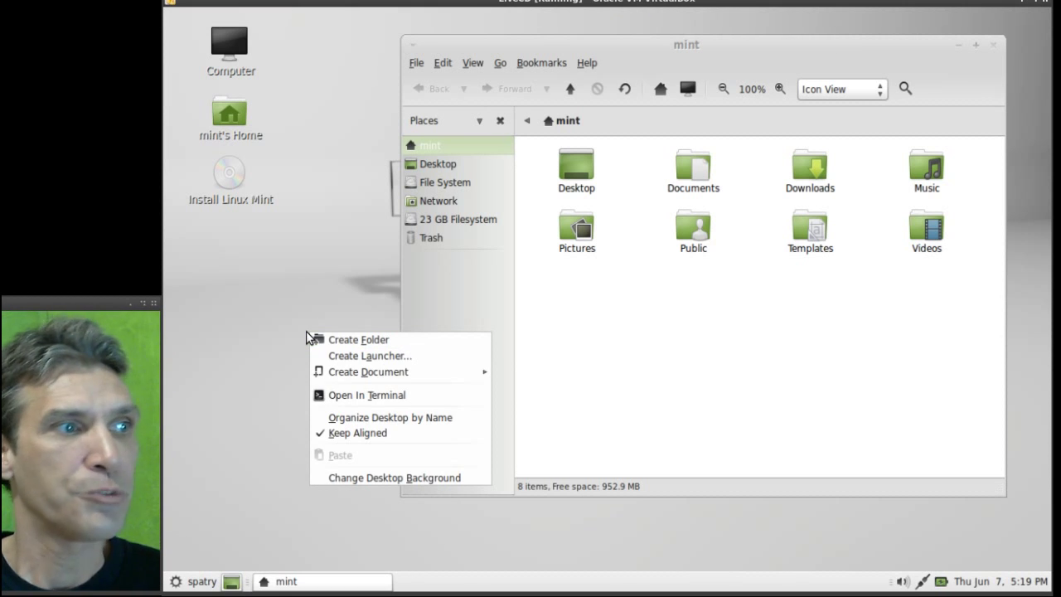
left_click(356, 478)
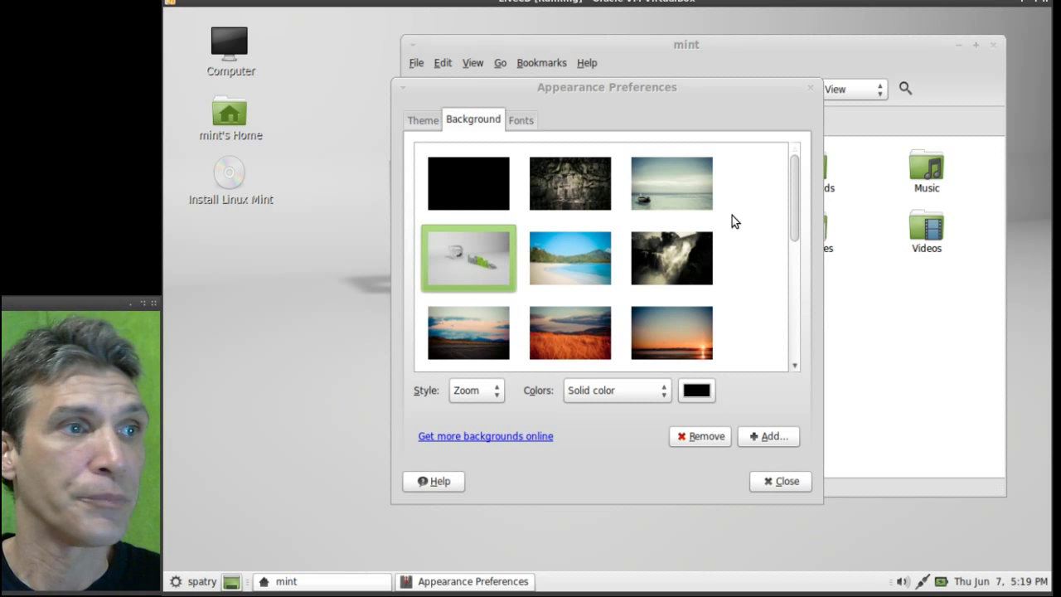
scroll(732, 221, "down", 6)
scroll(727, 224, "up", 2)
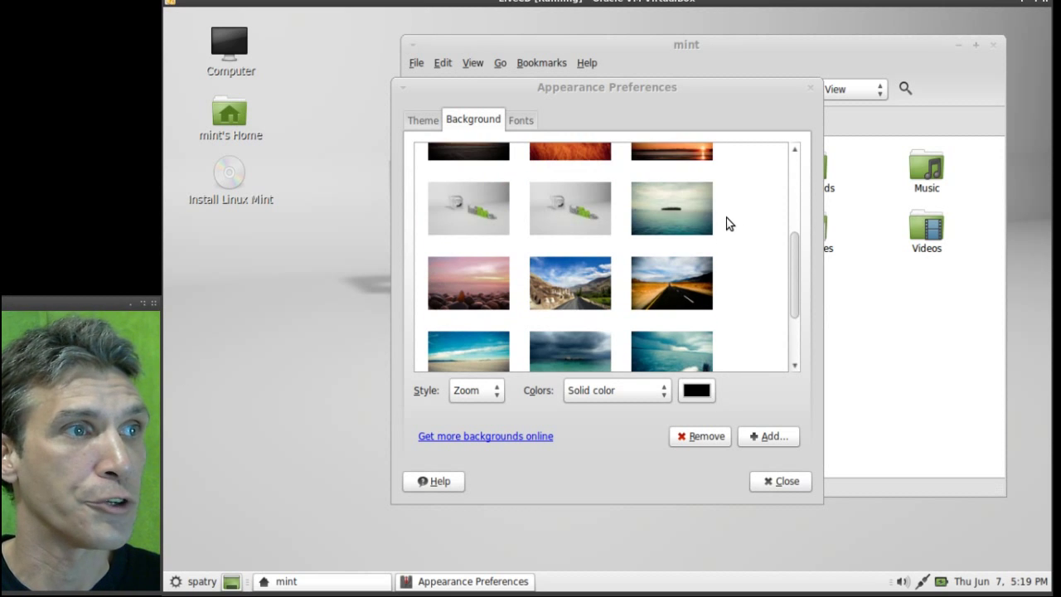
scroll(727, 224, "down", 1)
left_click(578, 290)
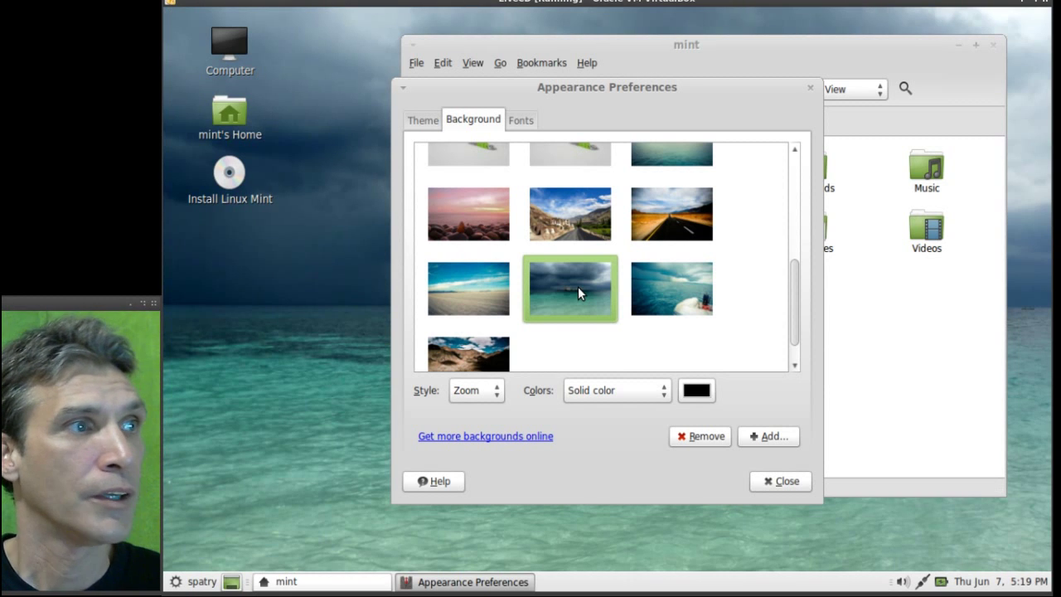
scroll(494, 160, "up", 6)
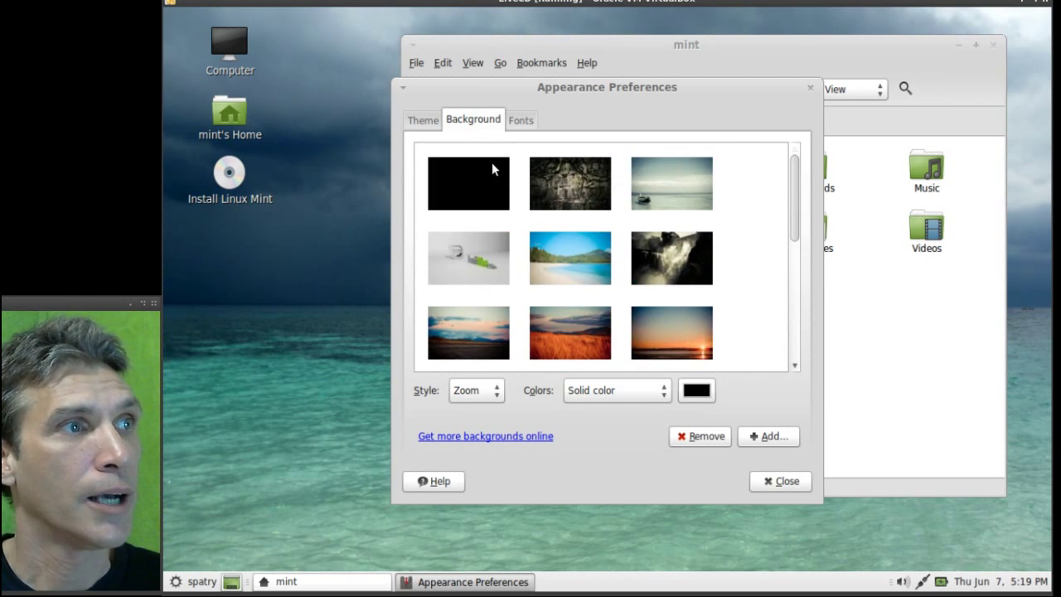
Step: Customize the Mint-X theme to use the Aurora controls, and move the customization window aside to uncover the theme previews
left_click(424, 123)
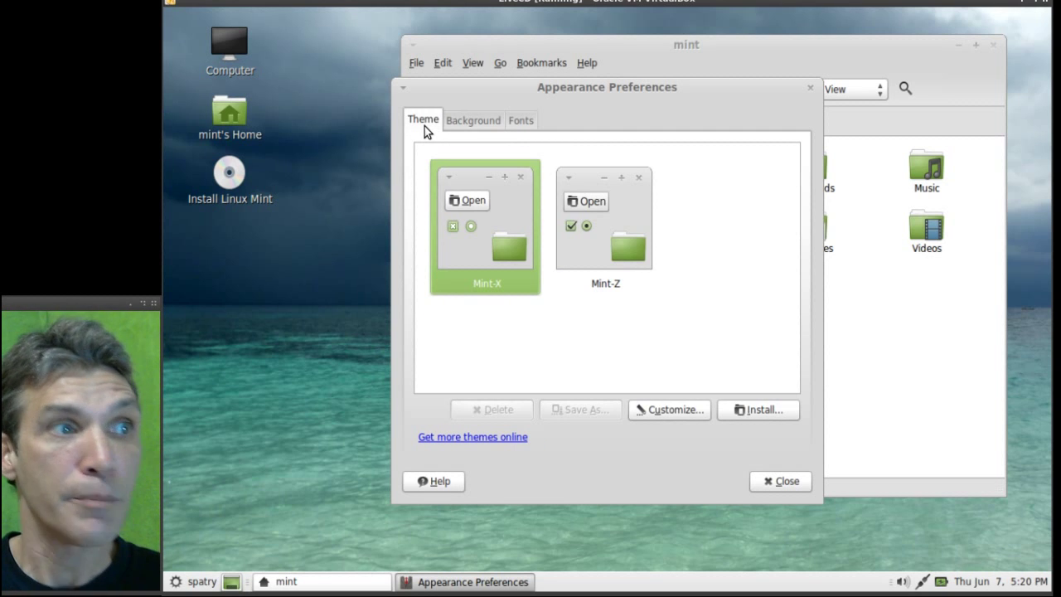
left_click(672, 410)
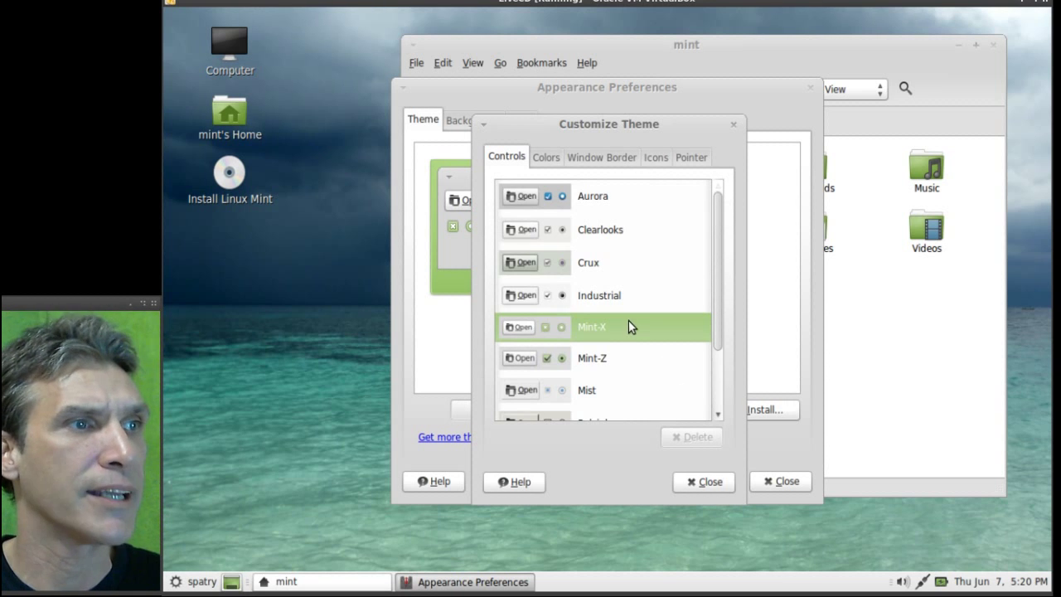
scroll(629, 326, "down", 2)
scroll(629, 328, "up", 2)
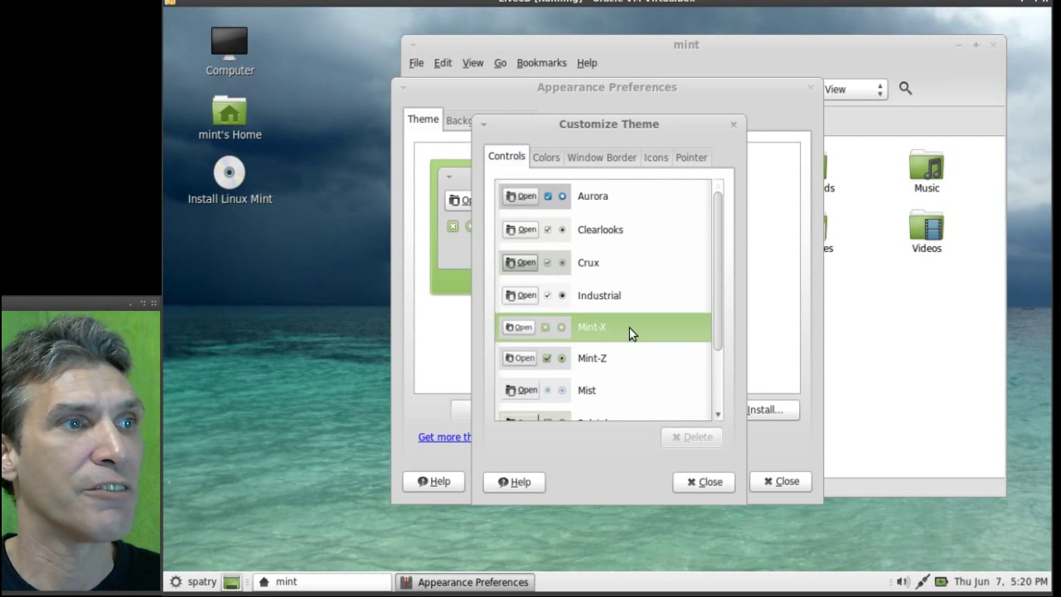
left_click(541, 199)
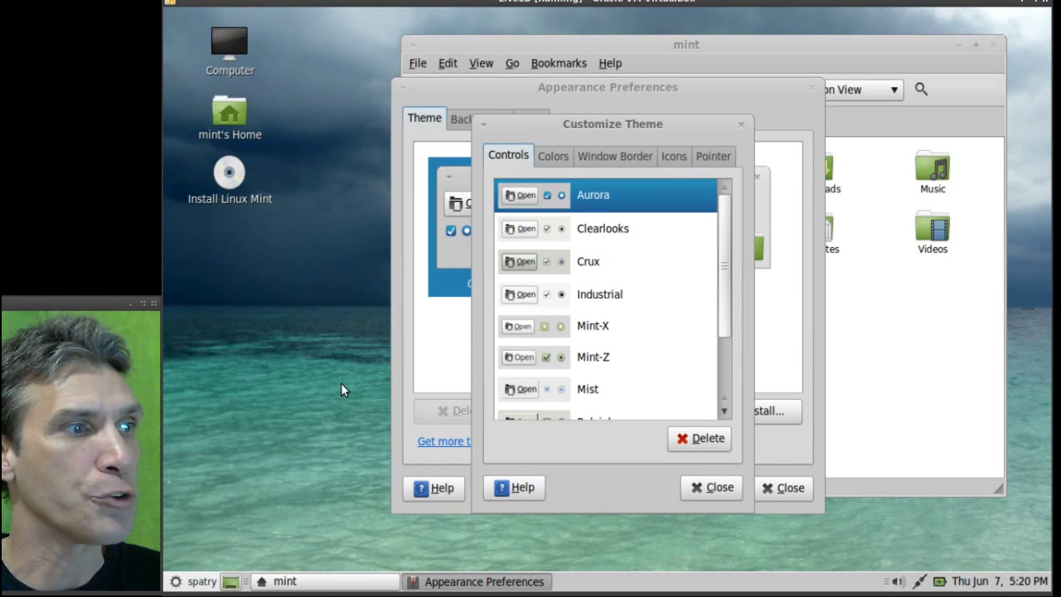
left_click_drag(663, 116, 415, 146)
left_click(402, 217)
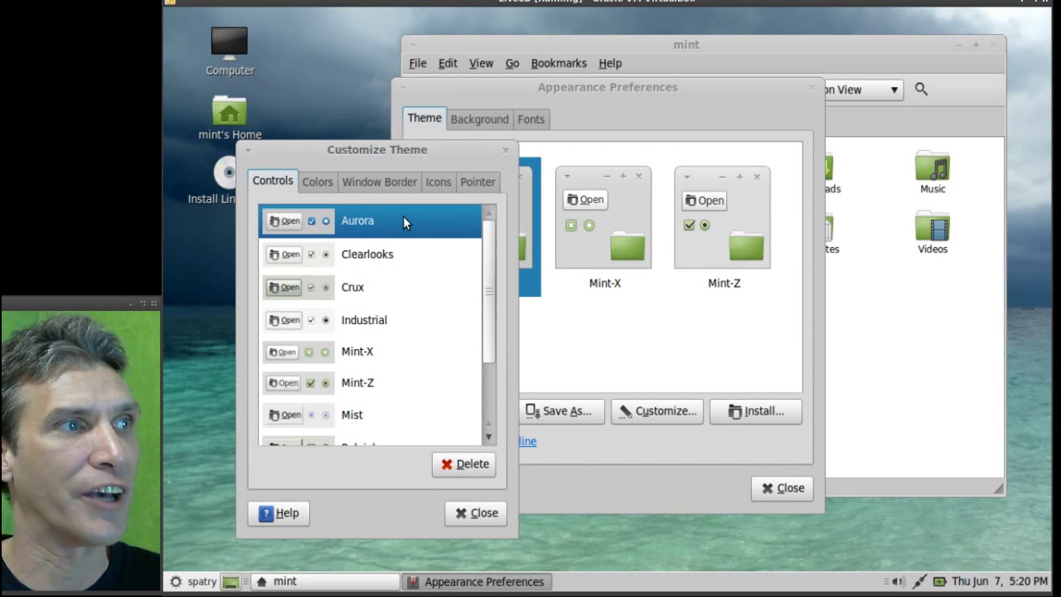
Step: Set the theme's window border to WinMe and shift the customization window slightly by its new title bar
left_click(364, 190)
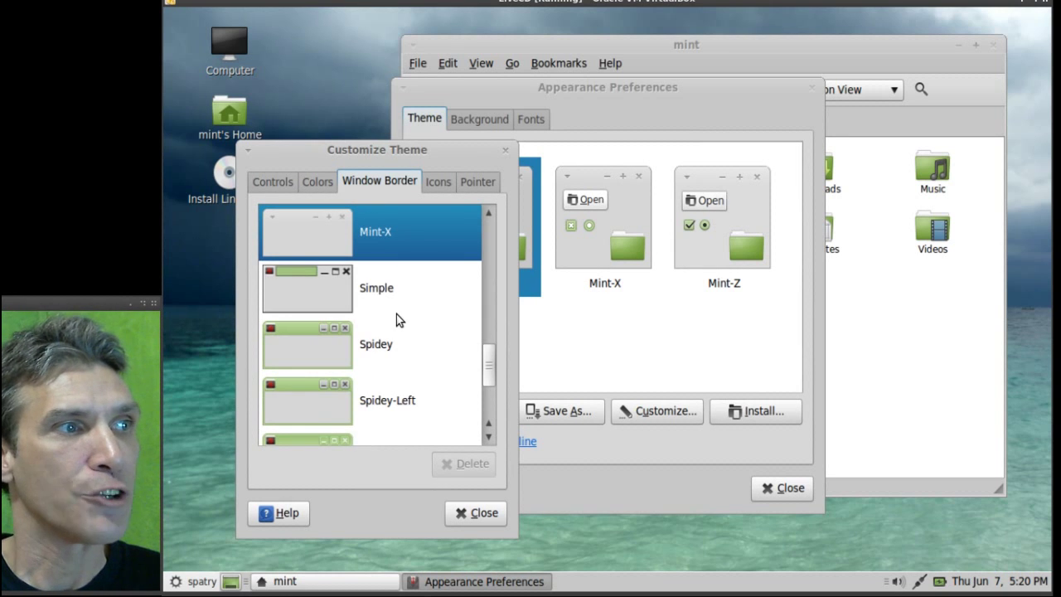
scroll(396, 314, "down", 3)
scroll(396, 314, "down", 1)
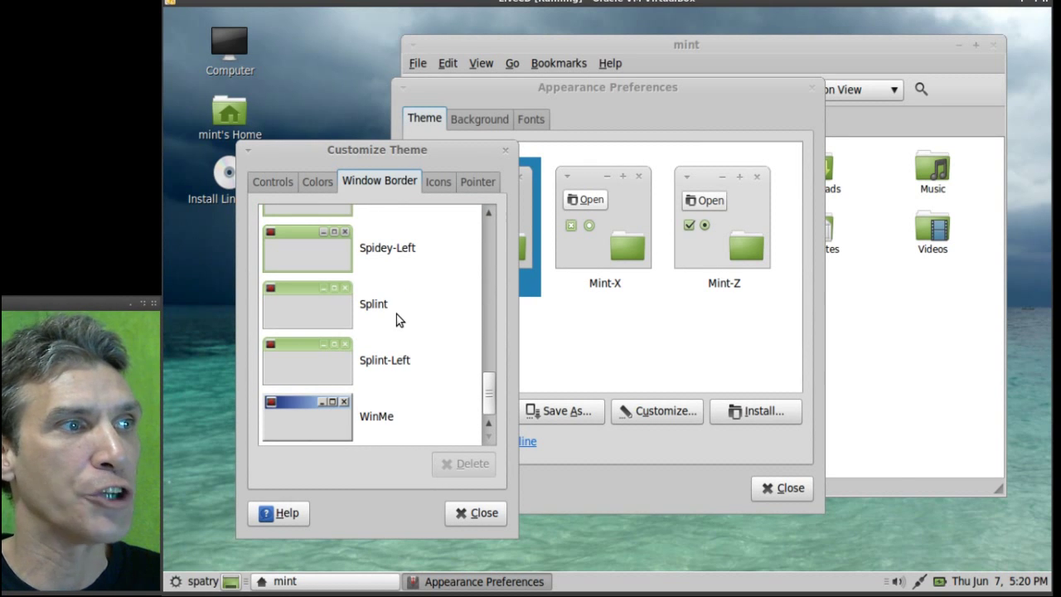
left_click(292, 414)
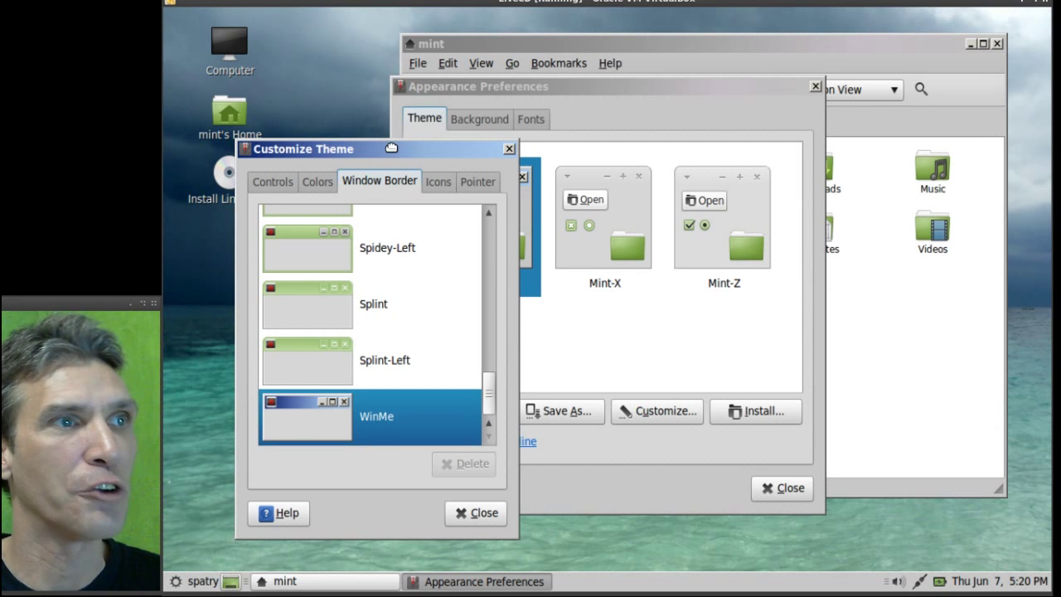
left_click_drag(393, 148, 461, 152)
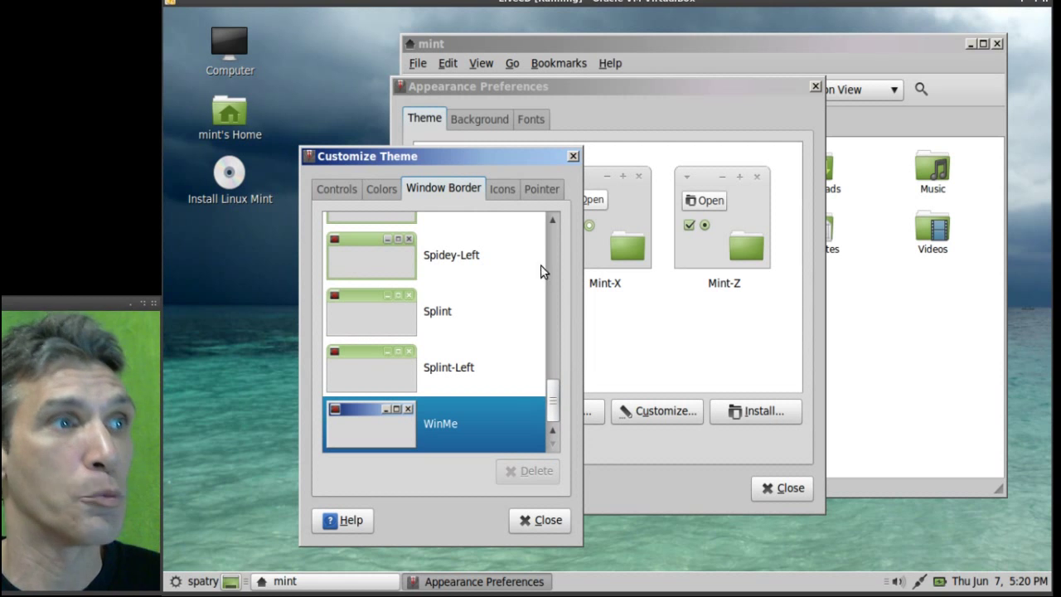
Step: View the theme's icon and pointer choices, and close the customization, appearance and home folder windows
left_click(504, 189)
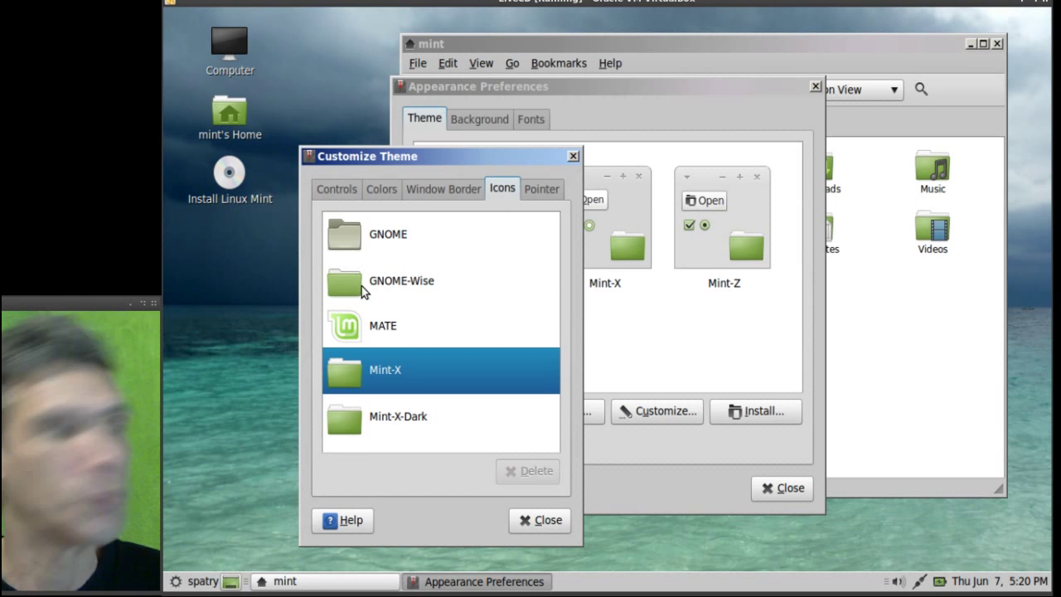
left_click(539, 191)
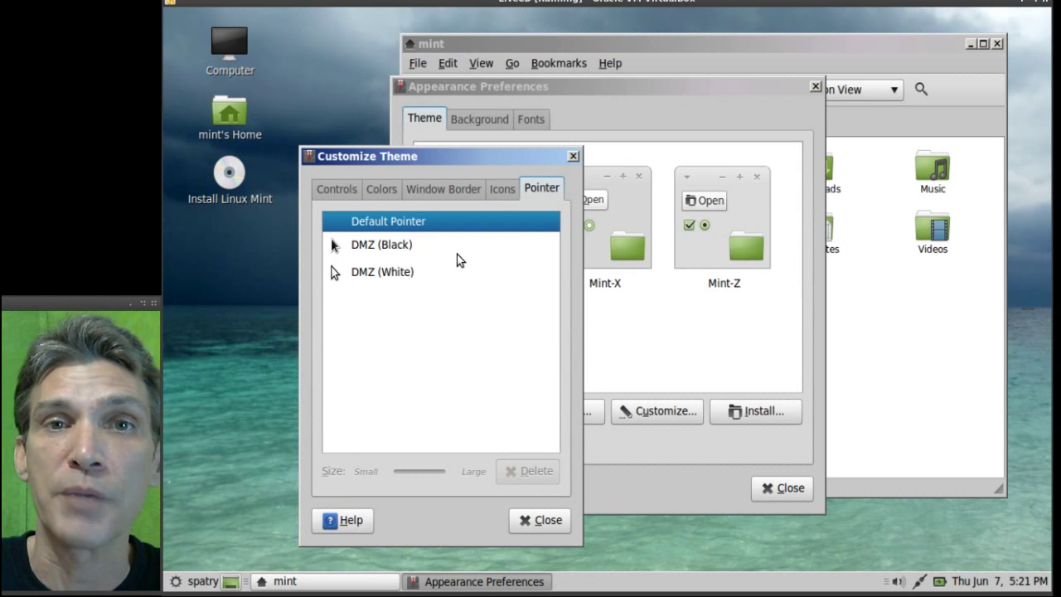
left_click(573, 157)
left_click(815, 88)
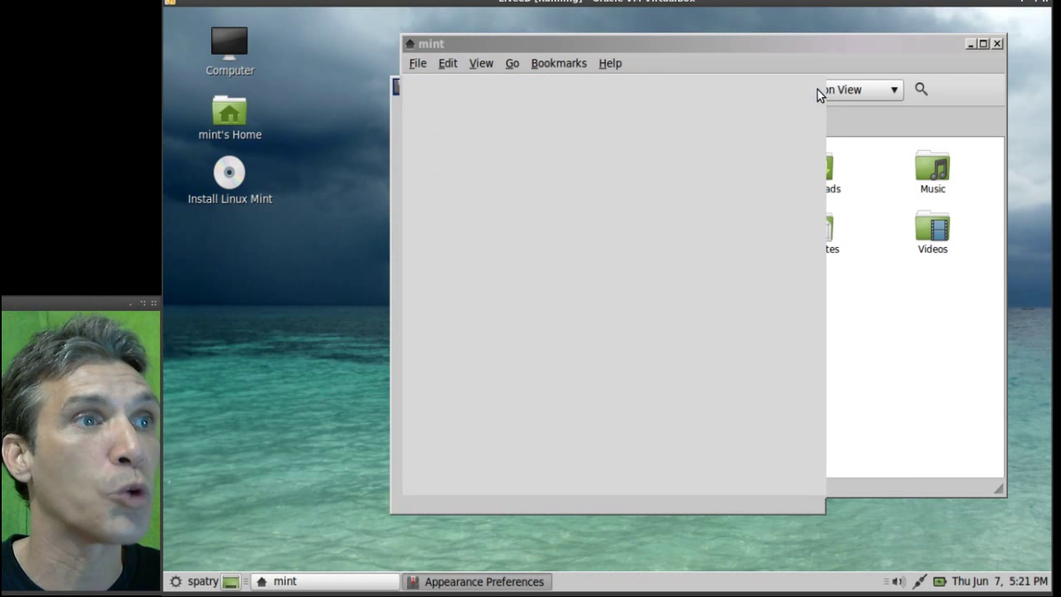
left_click(998, 45)
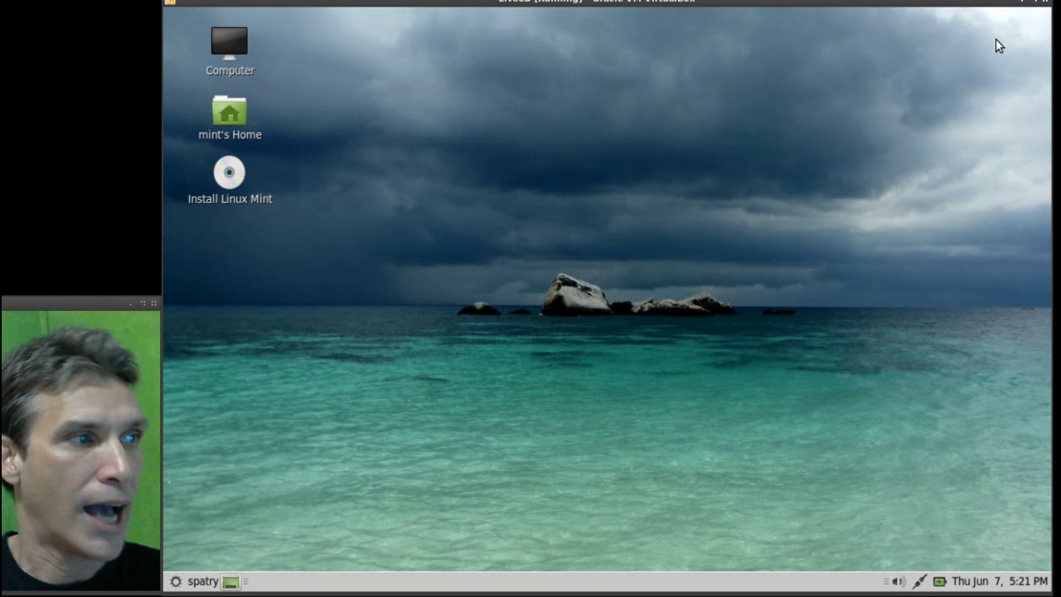